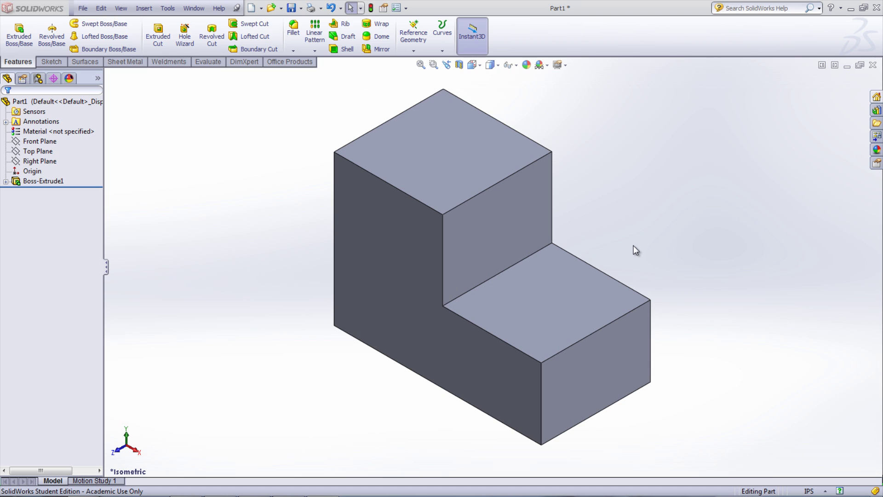
Start a sketch on the block's top face and view it Normal To
{"action": "right_click", "coordinate": [463, 167]}
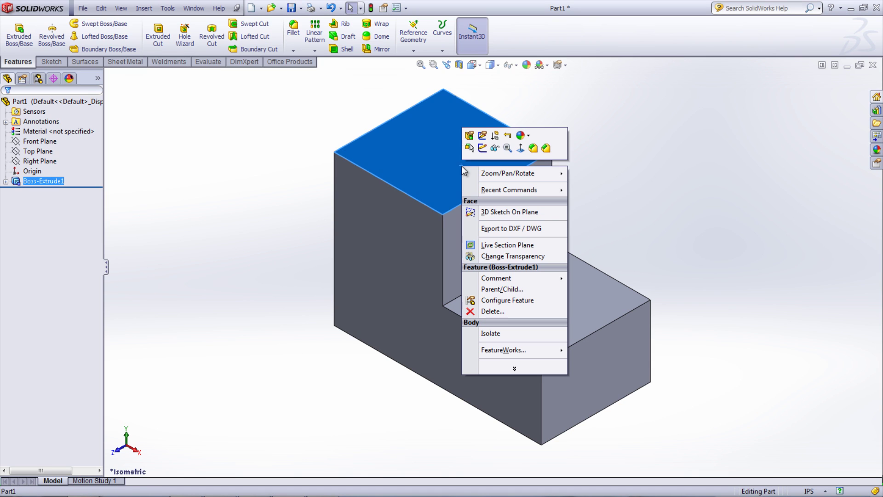
{"action": "left_click", "coordinate": [482, 148]}
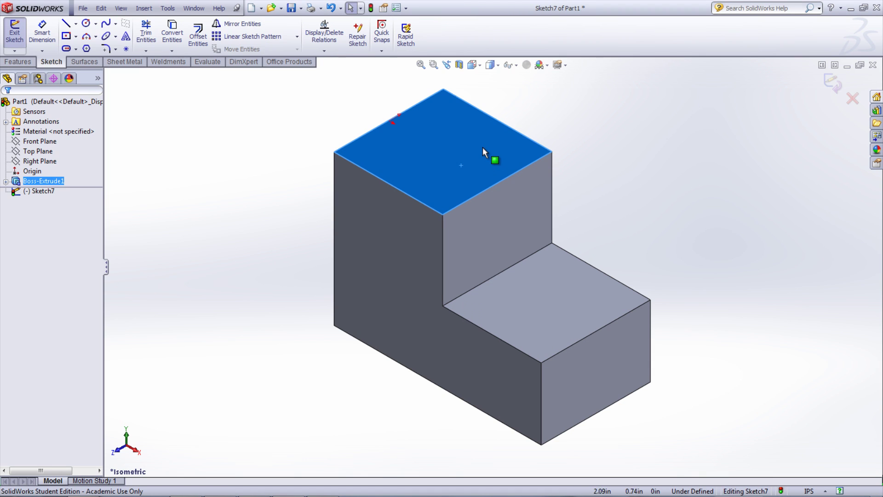
{"action": "left_click", "coordinate": [479, 66]}
{"action": "left_click", "coordinate": [485, 77]}
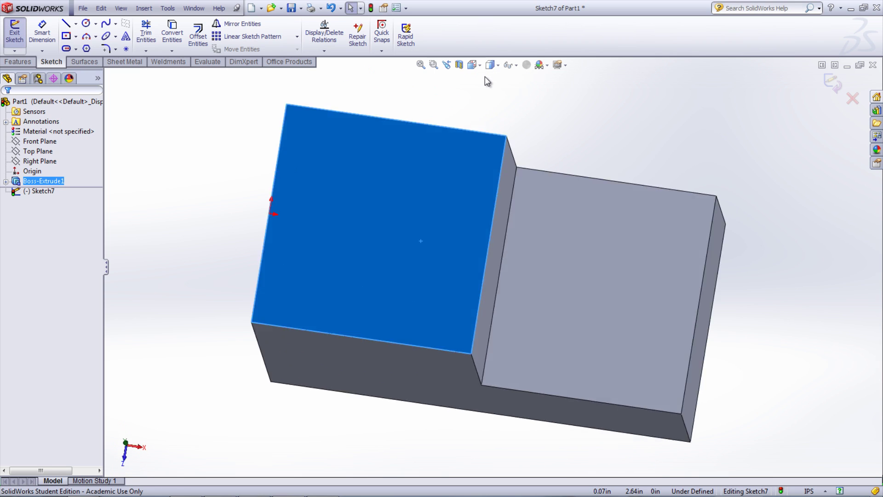
{"action": "left_click", "coordinate": [469, 94]}
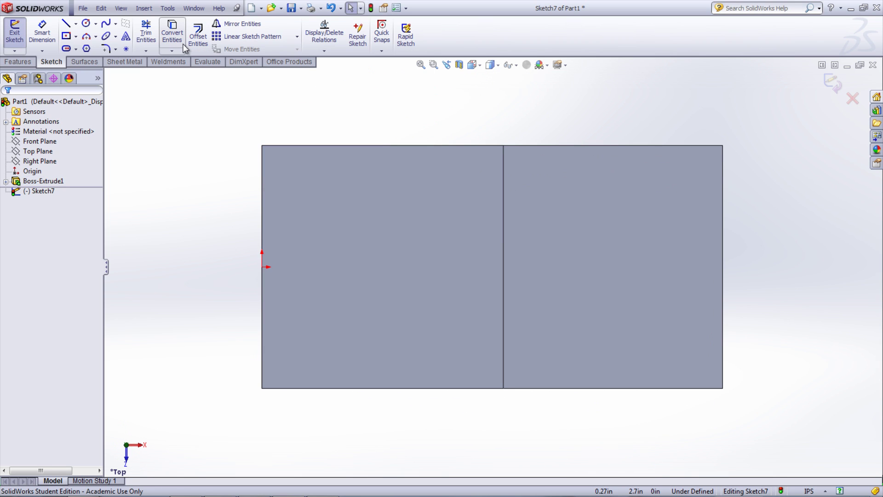
Convert the block's right edge into a sketch line with Convert Entities
{"action": "left_click", "coordinate": [167, 7]}
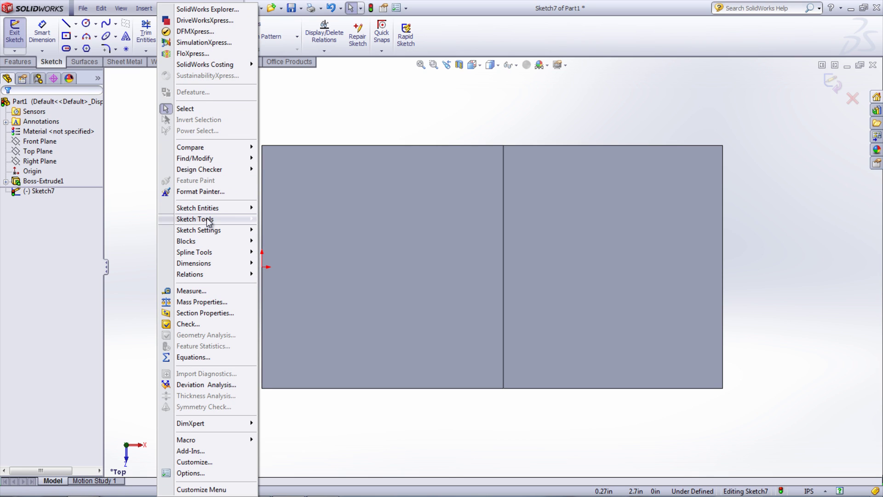
{"action": "mouse_move", "coordinate": [202, 224]}
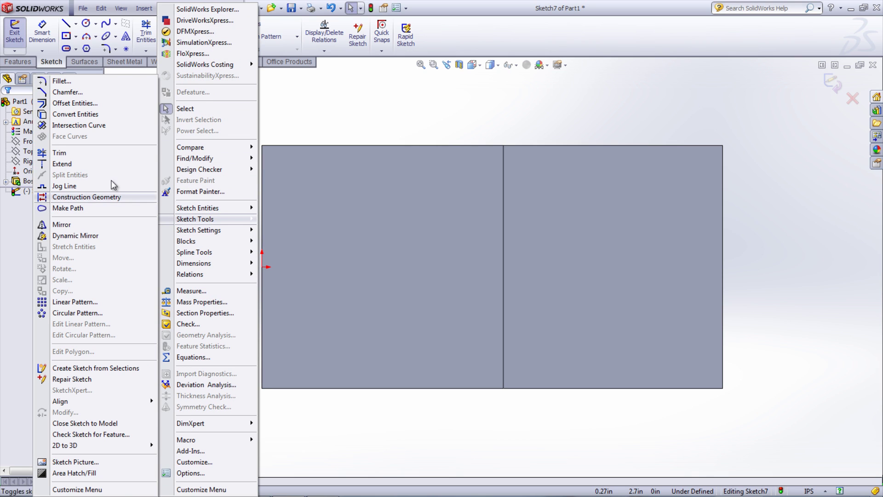
{"action": "left_click", "coordinate": [89, 118]}
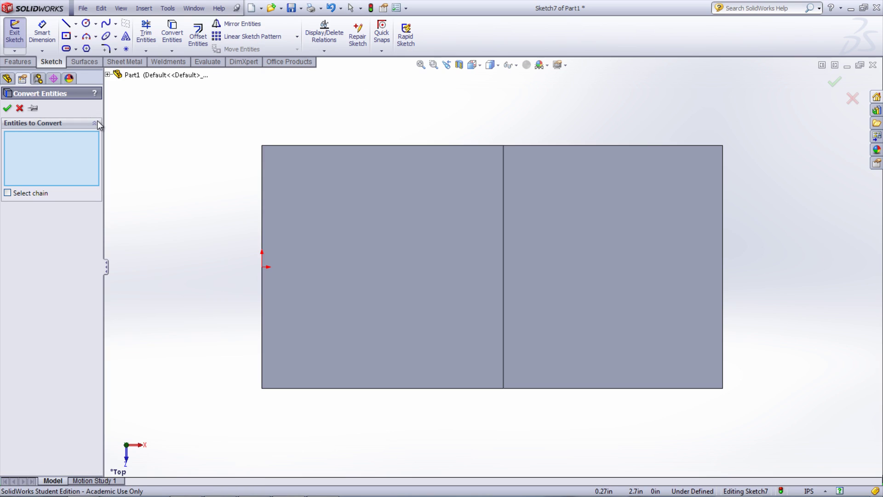
{"action": "left_click", "coordinate": [723, 215]}
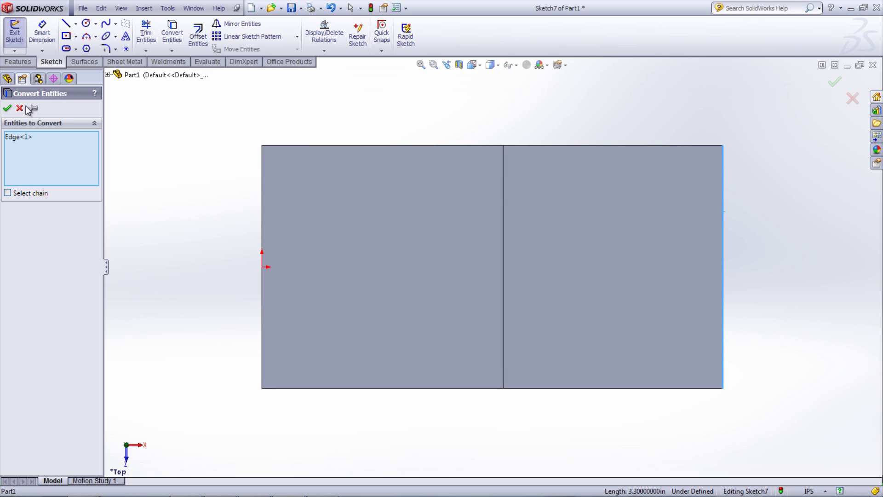
{"action": "left_click", "coordinate": [8, 109]}
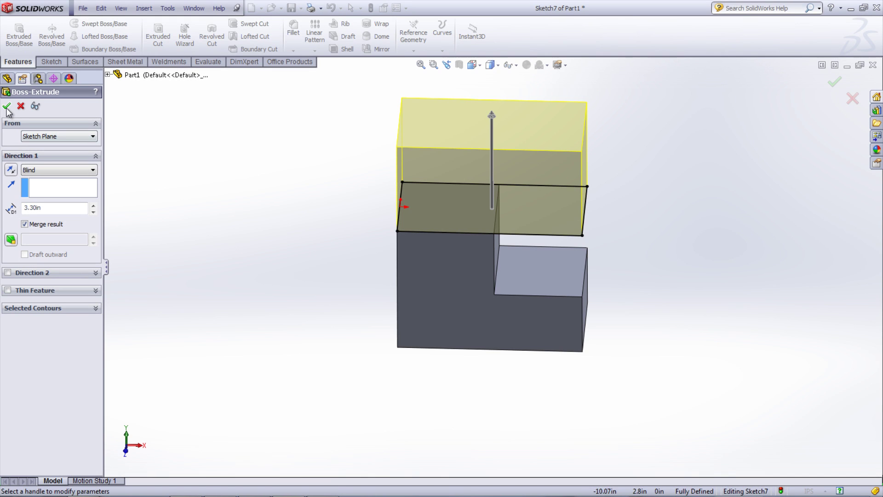
{"action": "left_click", "coordinate": [7, 108]}
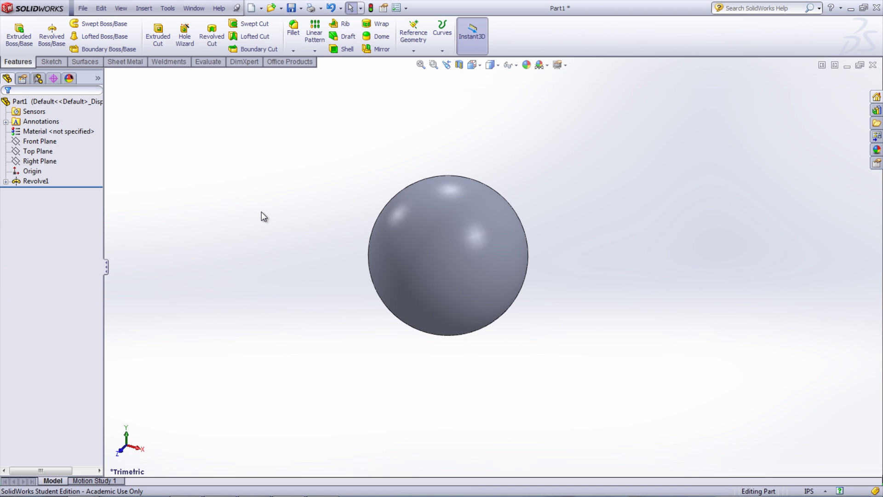
Insert a reference plane from the Right Plane with its offset raised to 0.50in
{"action": "left_click", "coordinate": [413, 35]}
{"action": "left_click", "coordinate": [417, 65]}
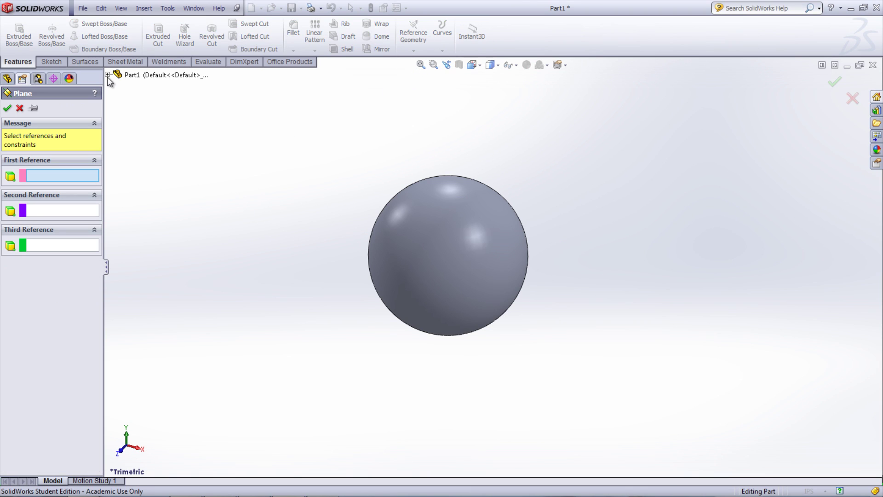
{"action": "left_click", "coordinate": [107, 74]}
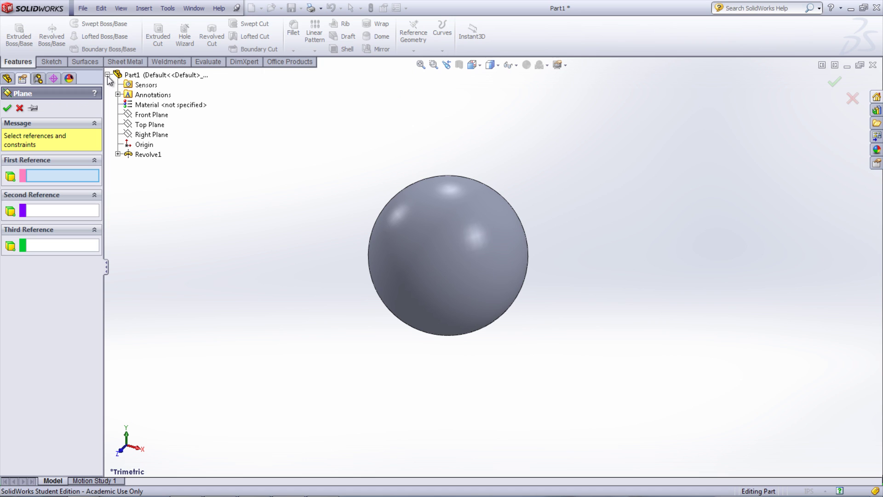
{"action": "left_click", "coordinate": [144, 134]}
{"action": "left_click", "coordinate": [94, 243]}
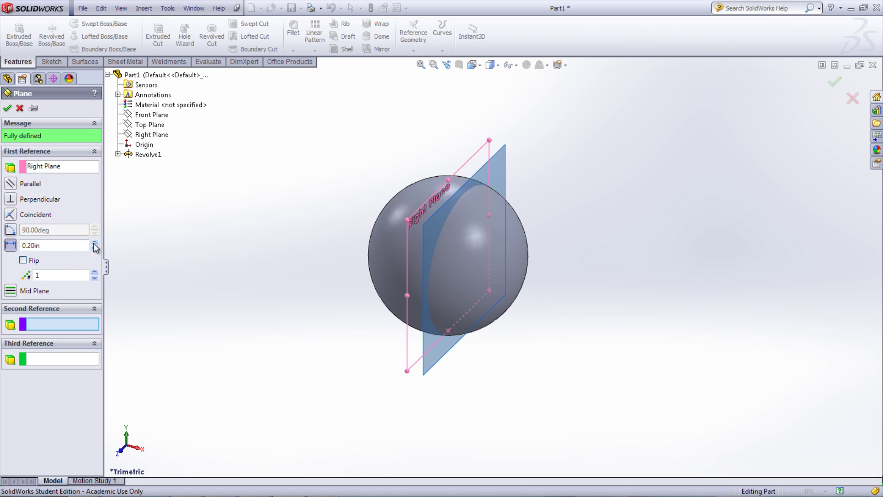
{"action": "left_click", "coordinate": [94, 243]}
{"action": "left_click", "coordinate": [94, 243]}
{"action": "left_click", "coordinate": [94, 243]}
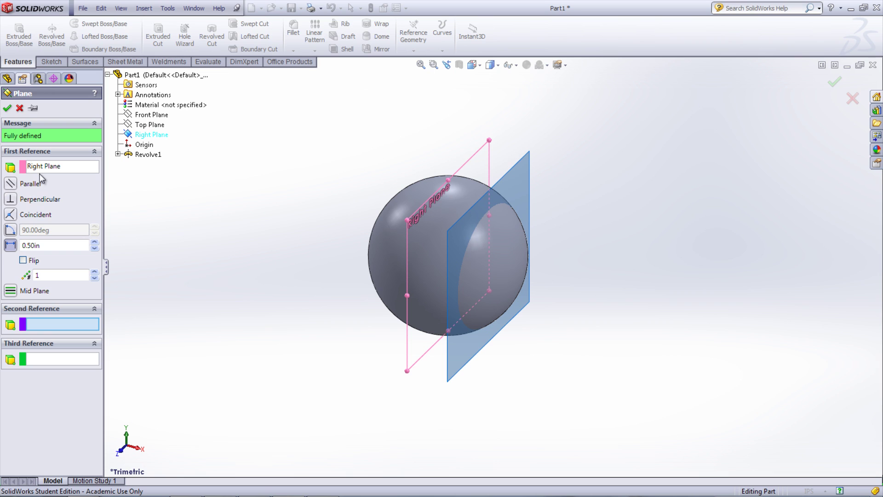
{"action": "left_click", "coordinate": [7, 108]}
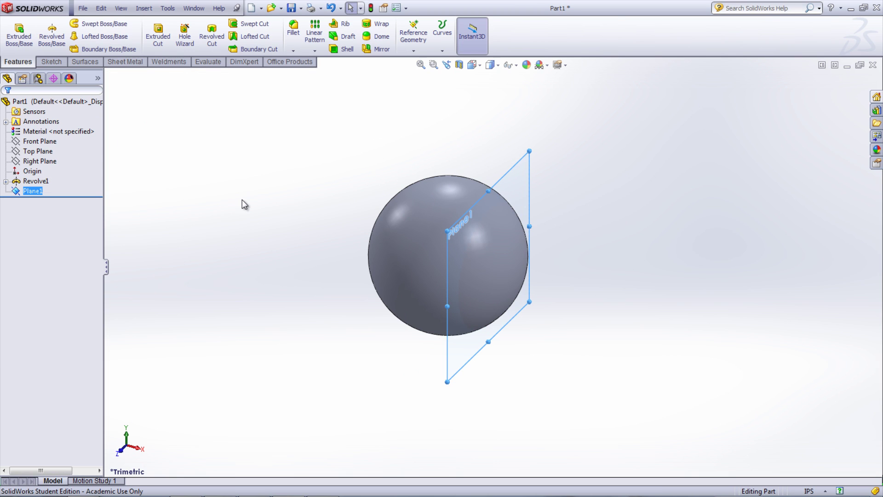
Start a new sketch on Plane1
{"action": "right_click", "coordinate": [507, 176]}
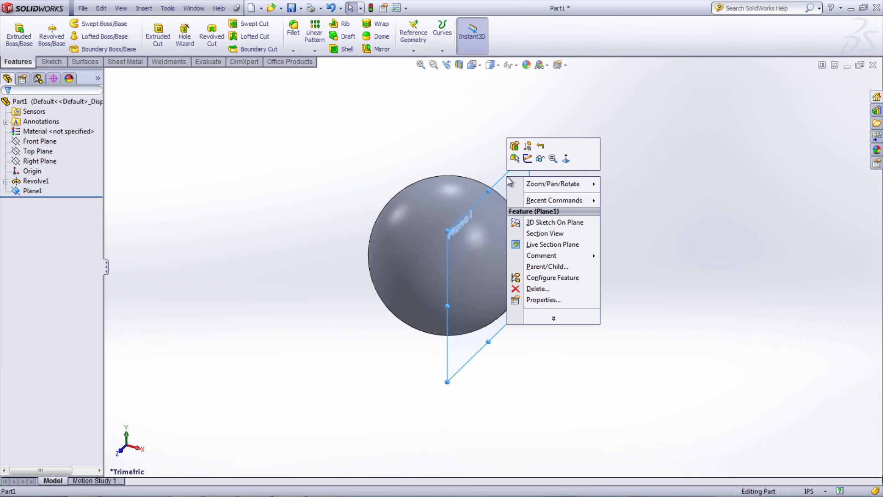
{"action": "left_click", "coordinate": [527, 159]}
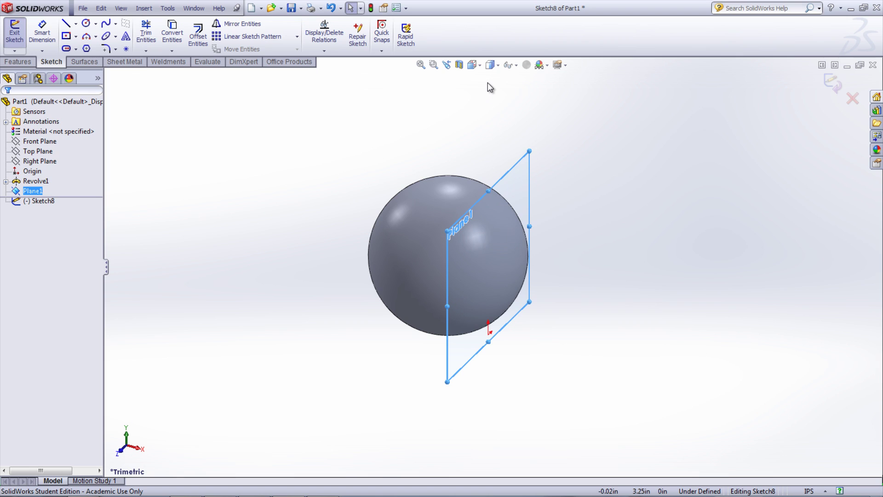
{"action": "left_click", "coordinate": [172, 50]}
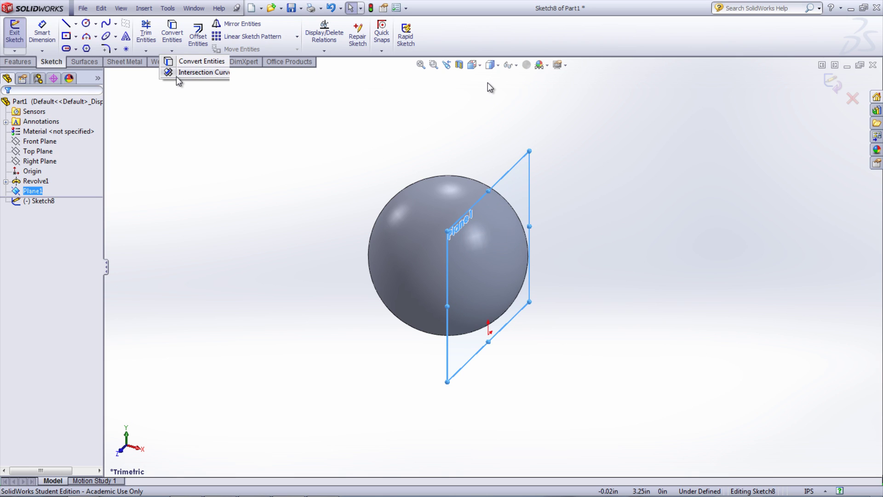
{"action": "left_click", "coordinate": [146, 51]}
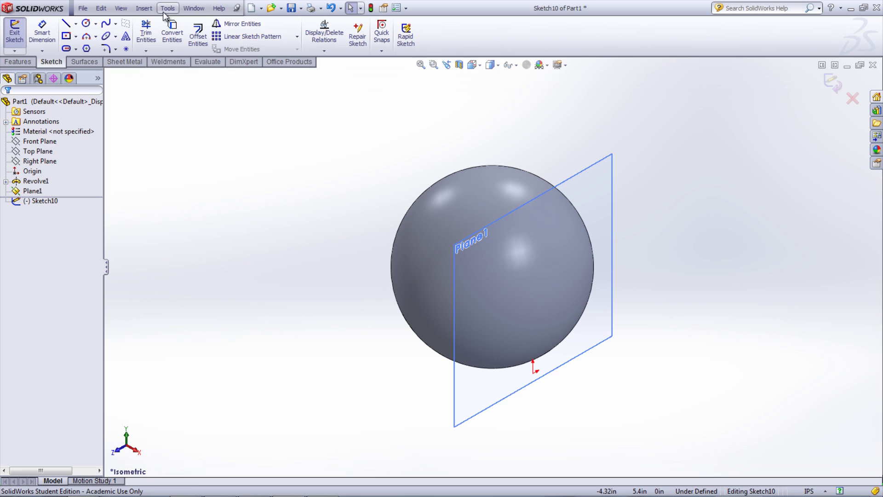
Create an Intersection Curve where Plane1 cuts the sphere's surface
{"action": "left_click", "coordinate": [165, 10]}
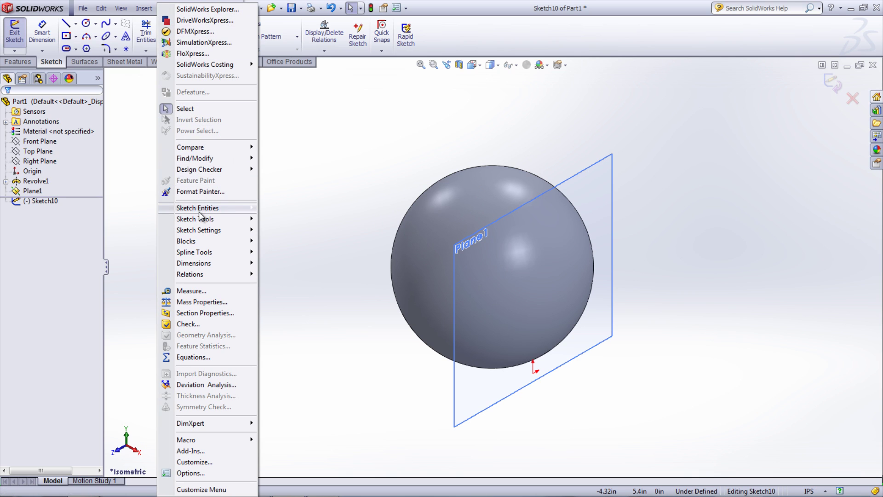
{"action": "mouse_move", "coordinate": [201, 220]}
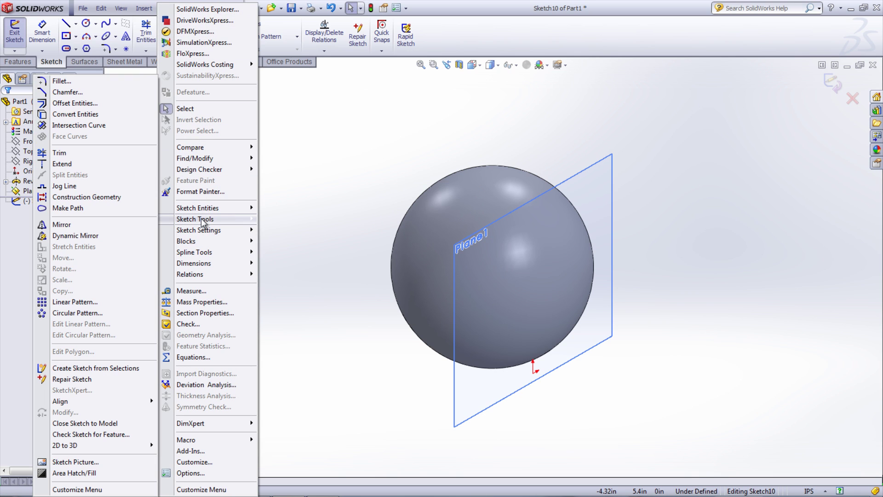
{"action": "left_click", "coordinate": [110, 126]}
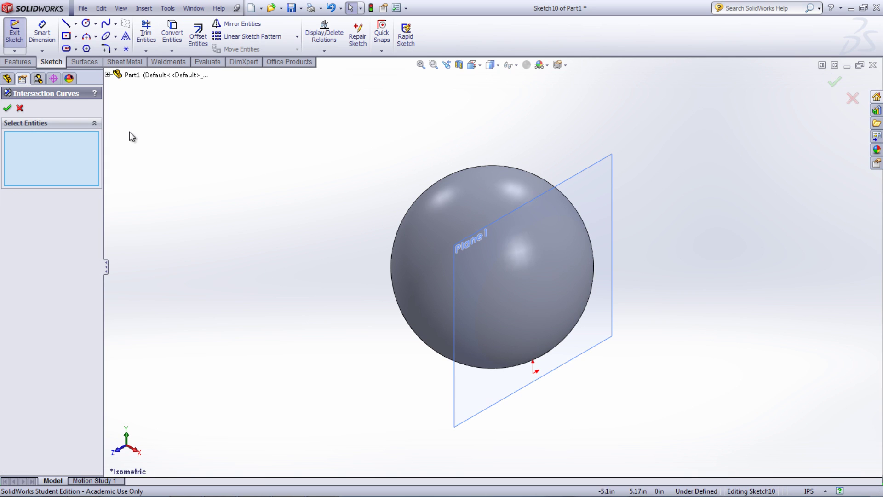
{"action": "left_click", "coordinate": [465, 219]}
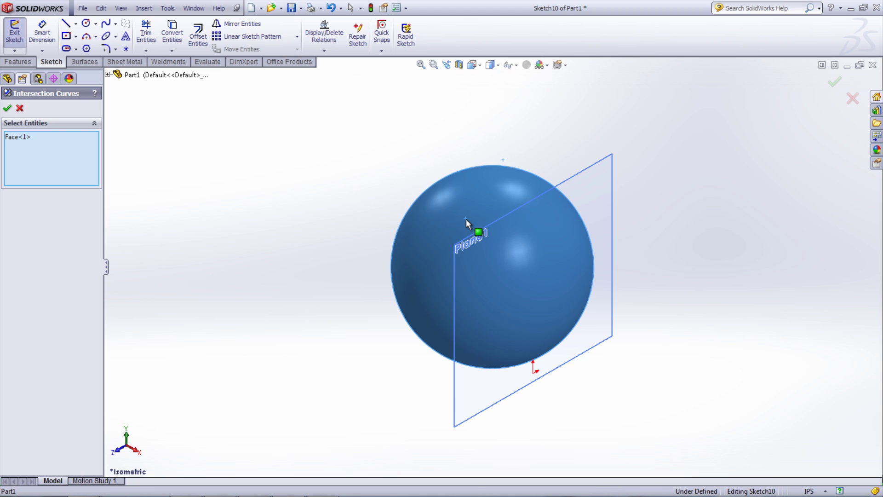
{"action": "left_click", "coordinate": [7, 109]}
{"action": "left_click", "coordinate": [19, 108]}
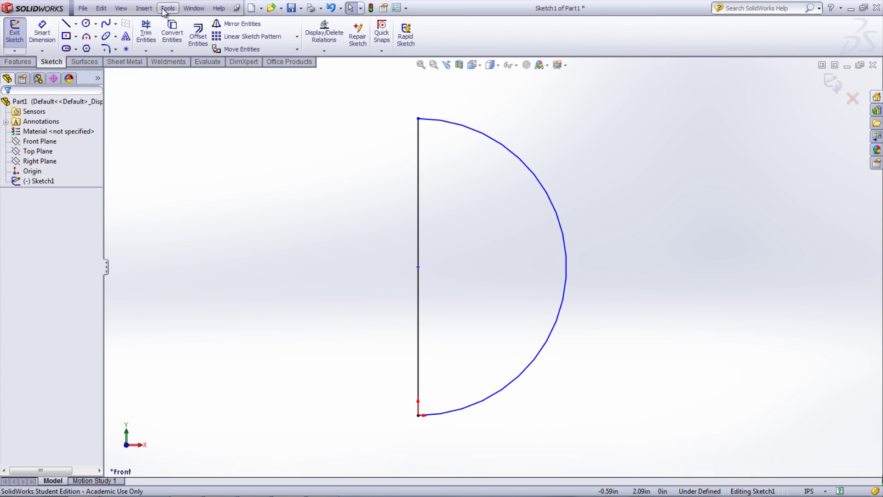
{"action": "left_click", "coordinate": [164, 8]}
{"action": "mouse_move", "coordinate": [203, 218]}
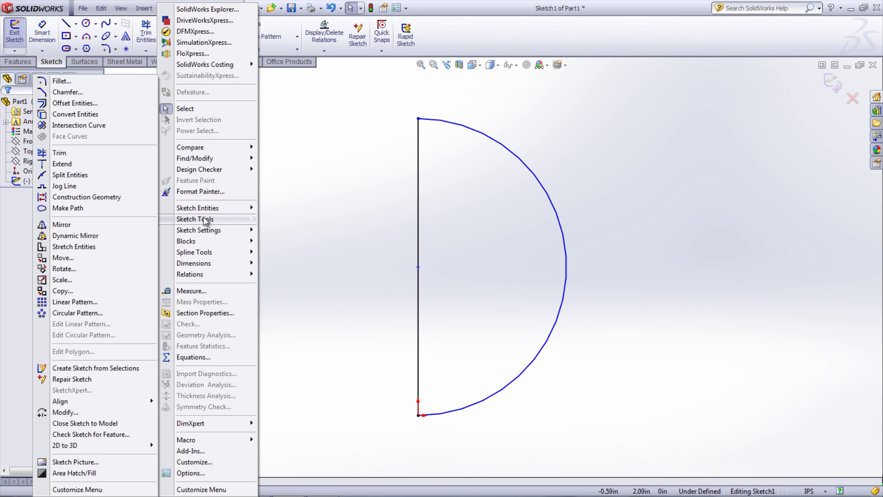
Split the vertical line near its top and the arc on its upper part
{"action": "left_click", "coordinate": [100, 177]}
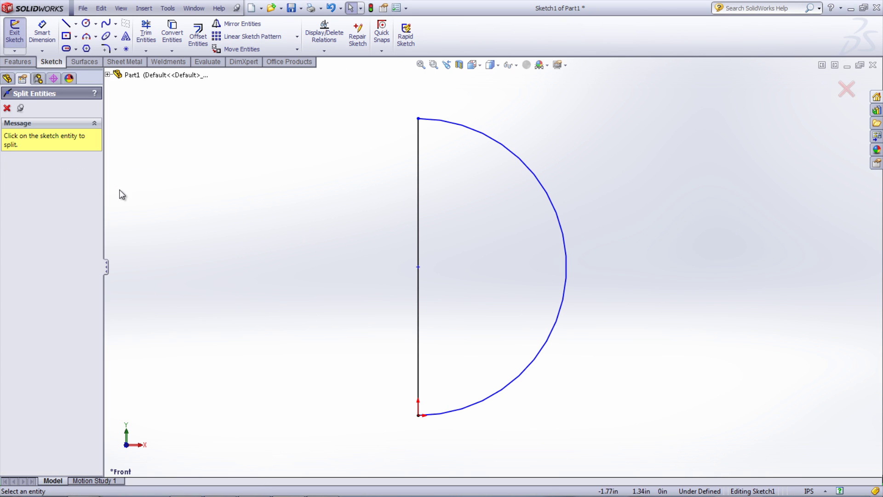
{"action": "left_click", "coordinate": [419, 195]}
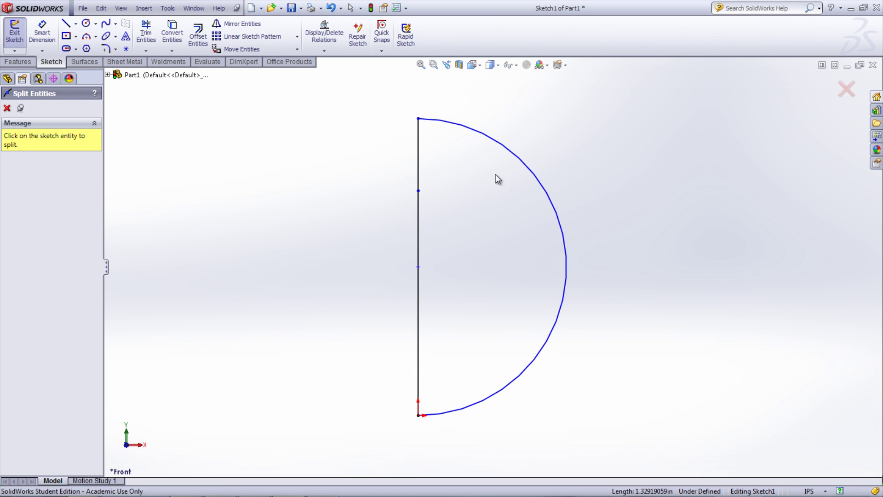
{"action": "left_click", "coordinate": [534, 177]}
{"action": "left_click", "coordinate": [7, 107]}
Dimension the upper piece of the vertical line from top endpoint to split point as 4
{"action": "left_click", "coordinate": [42, 33]}
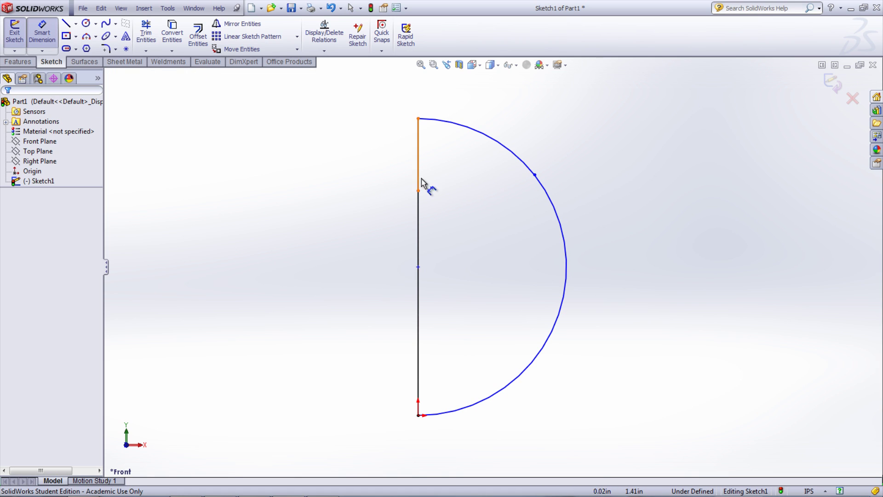
{"action": "left_click", "coordinate": [418, 190]}
{"action": "left_click", "coordinate": [418, 118]}
{"action": "left_click", "coordinate": [394, 158]}
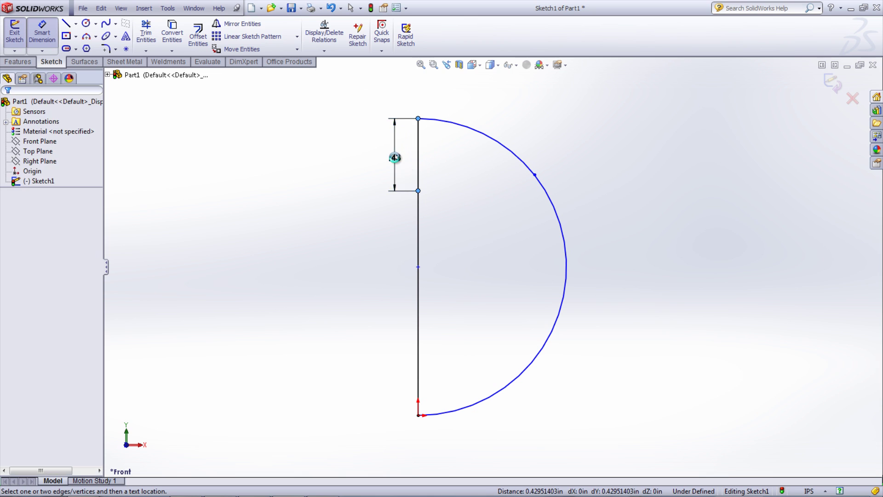
{"action": "type", "text": "4"}
{"action": "key", "text": "Return"}
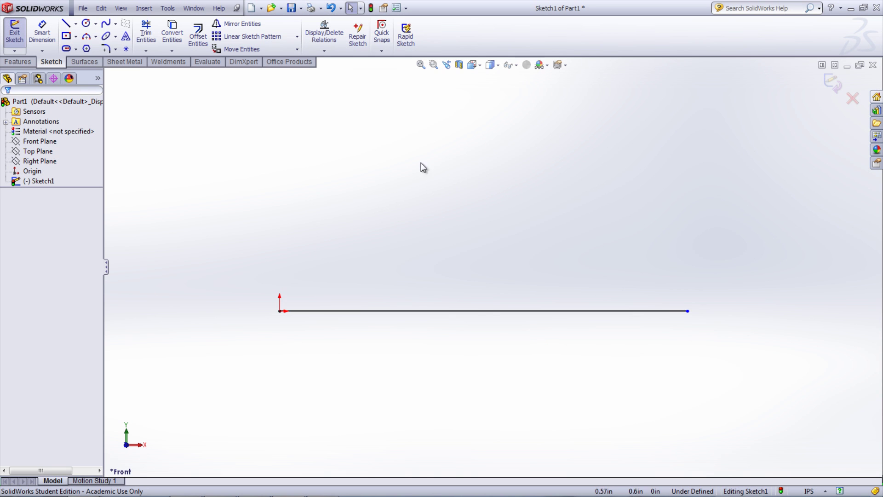
Use Jog Line to pull a raised rectangular step up from the horizontal line's middle
{"action": "left_click", "coordinate": [168, 7]}
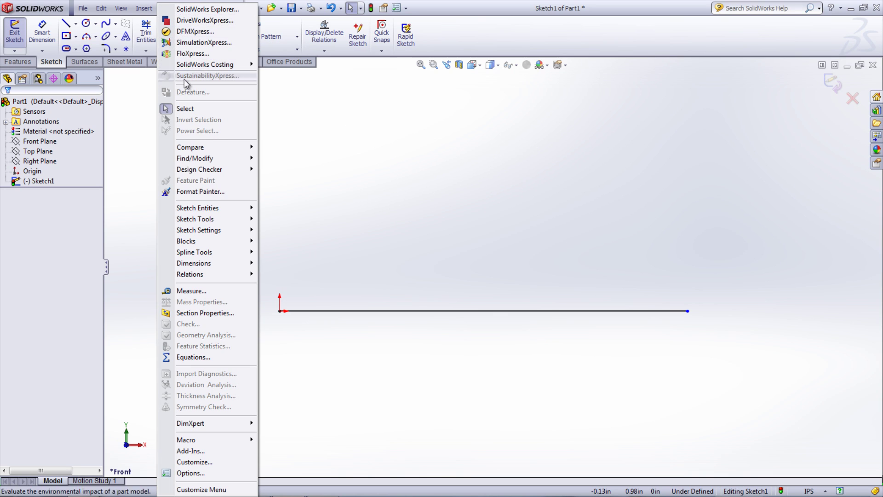
{"action": "mouse_move", "coordinate": [197, 226]}
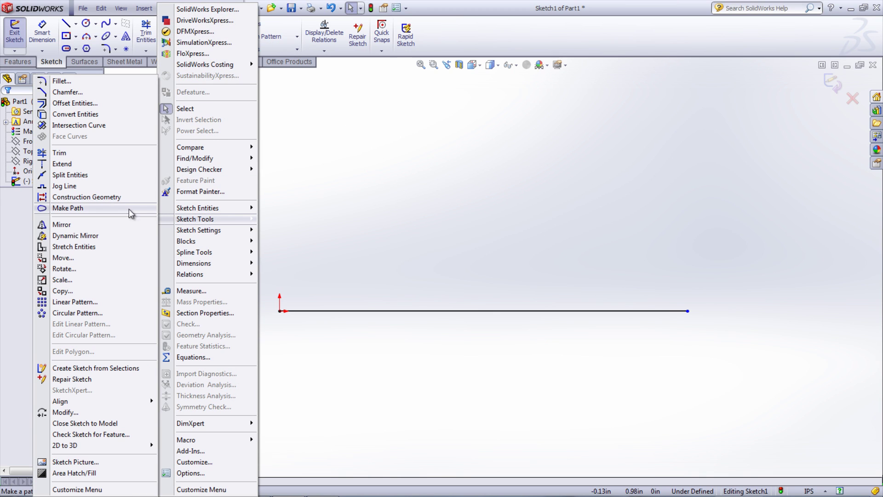
{"action": "left_click", "coordinate": [87, 186]}
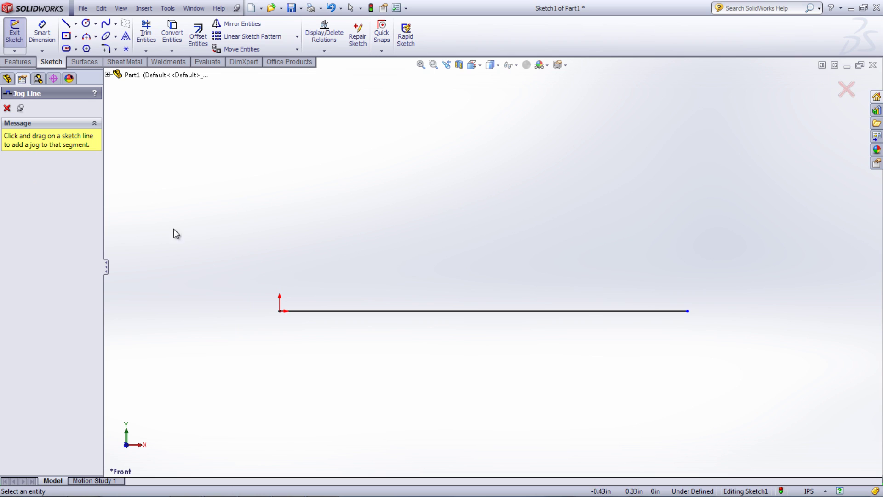
{"action": "mouse_move", "coordinate": [385, 310]}
{"action": "left_mouse_down"}
{"action": "mouse_move", "coordinate": [416, 308]}
{"action": "mouse_move", "coordinate": [555, 242]}
{"action": "left_mouse_up"}
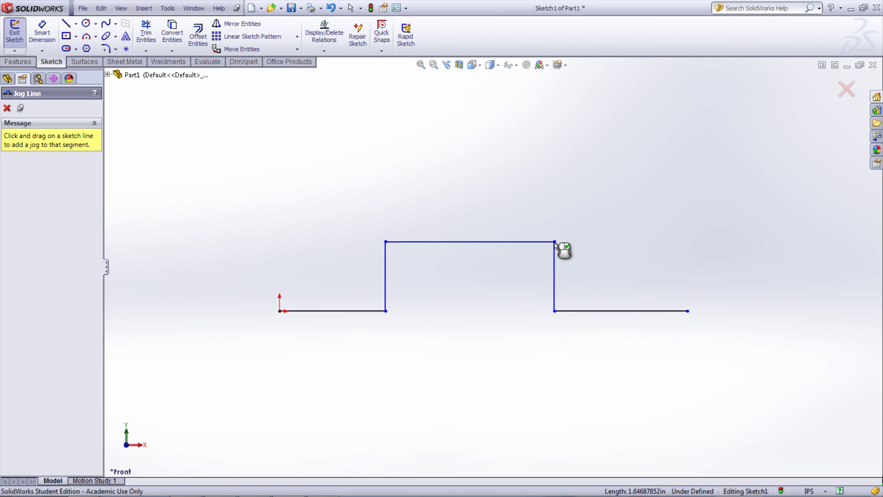
{"action": "left_click", "coordinate": [7, 108]}
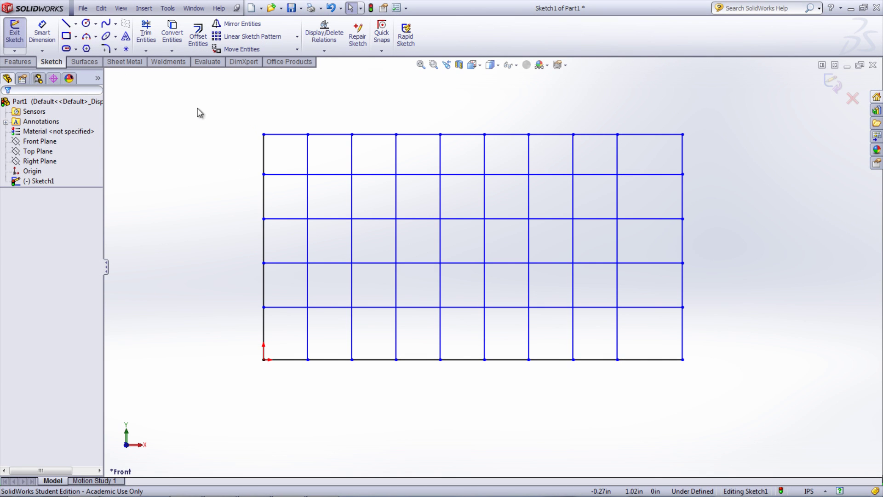
Power trim the two top-left horizontal segments, restoring one accidentally trimmed piece
{"action": "left_click", "coordinate": [146, 38]}
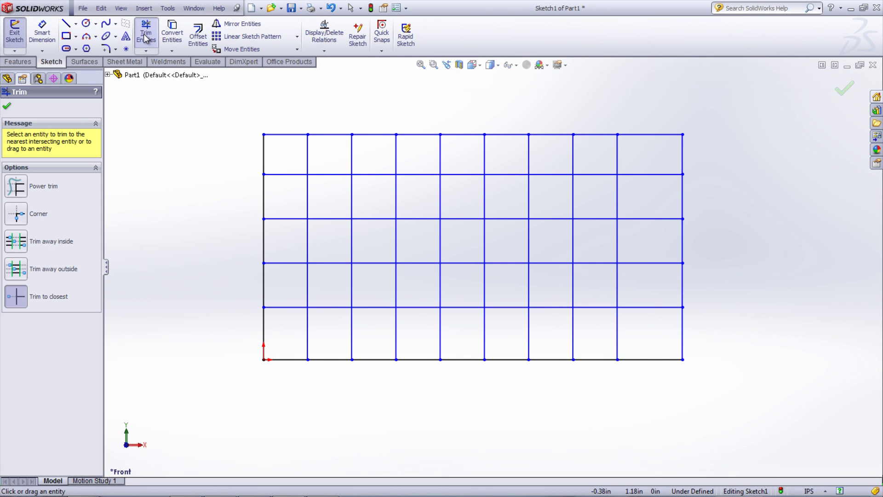
{"action": "left_click", "coordinate": [26, 186]}
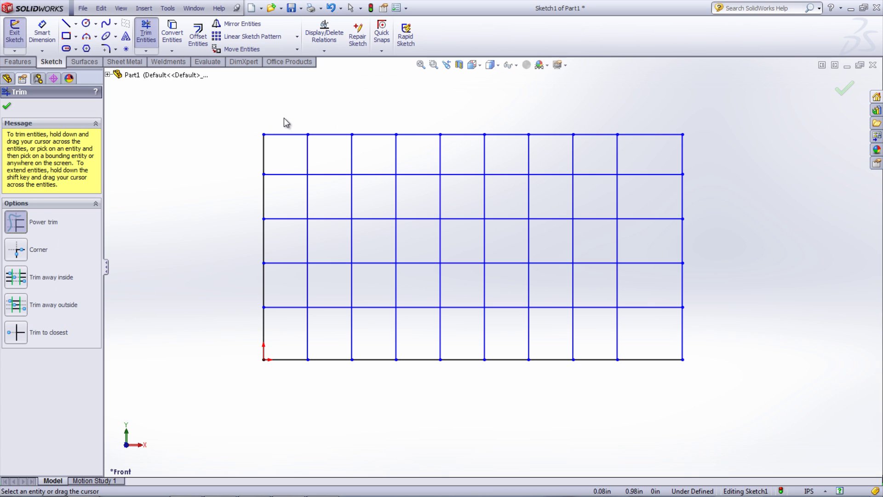
{"action": "left_click_drag", "start_coordinate": [287, 116], "coordinate": [284, 195]}
{"action": "left_click_drag", "start_coordinate": [282, 229], "coordinate": [281, 202]}
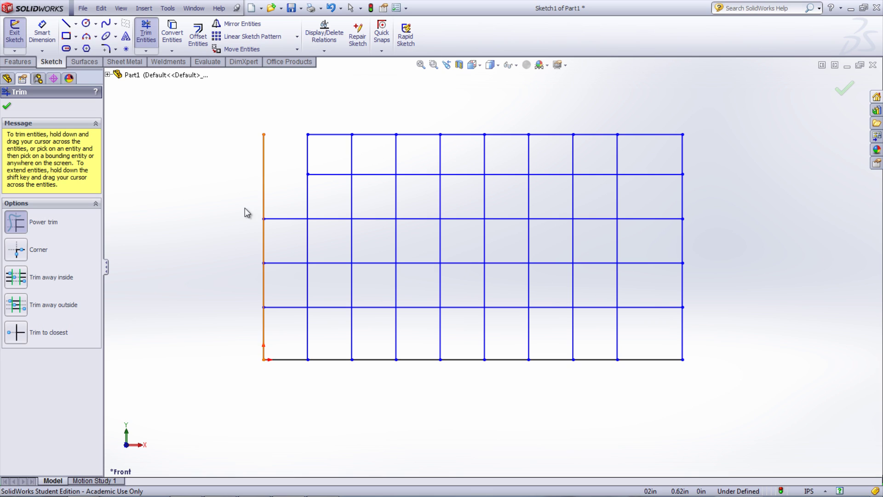
Corner-trim the top line to the left edge and the second horizontal to the third vertical
{"action": "left_click", "coordinate": [20, 253]}
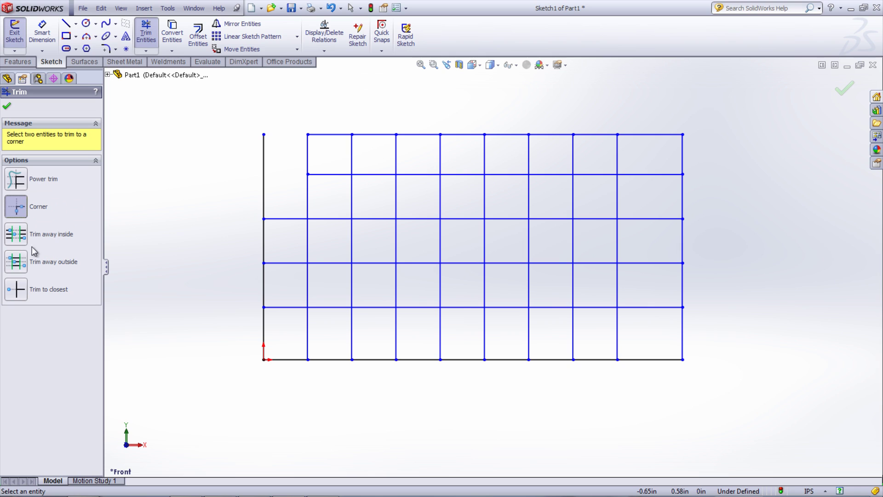
{"action": "left_click", "coordinate": [264, 162]}
{"action": "left_click", "coordinate": [320, 134]}
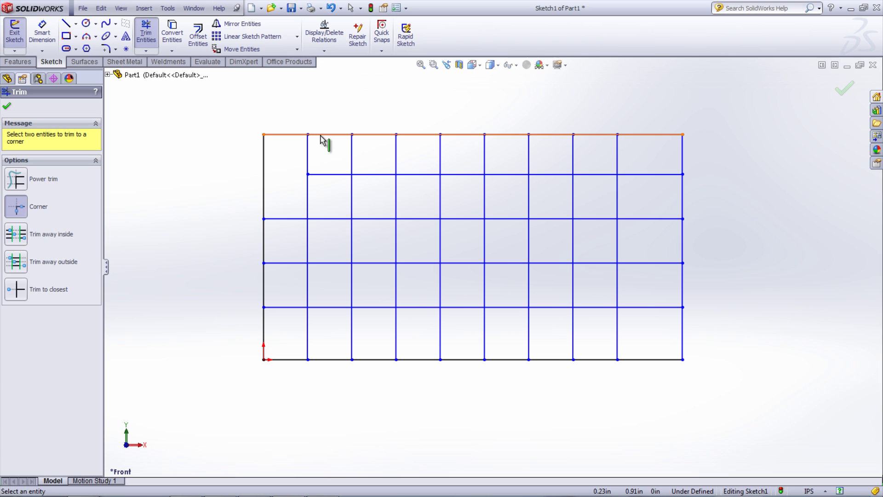
{"action": "left_click", "coordinate": [352, 186]}
{"action": "left_click", "coordinate": [370, 176]}
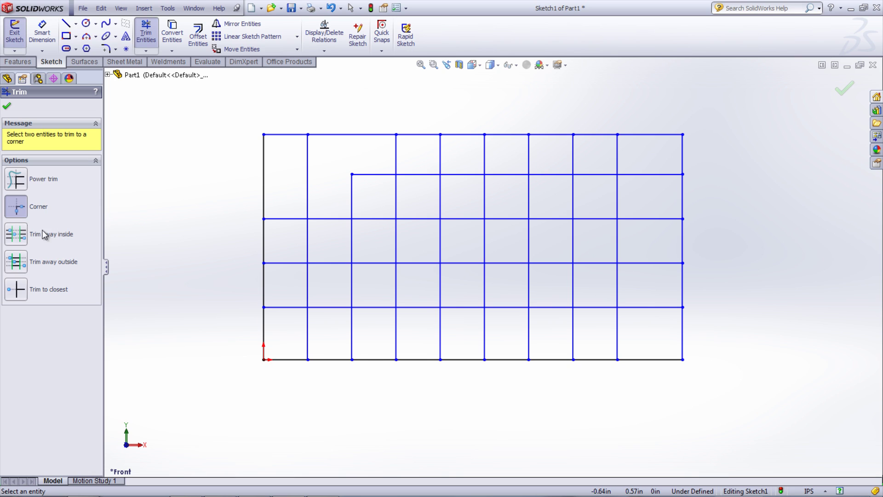
Trim away inside to remove three horizontal segments between two central vertical lines
{"action": "left_click", "coordinate": [17, 235]}
{"action": "left_click", "coordinate": [484, 242]}
{"action": "left_click", "coordinate": [529, 245]}
{"action": "left_click", "coordinate": [501, 175]}
{"action": "left_click", "coordinate": [503, 218]}
{"action": "left_click", "coordinate": [502, 262]}
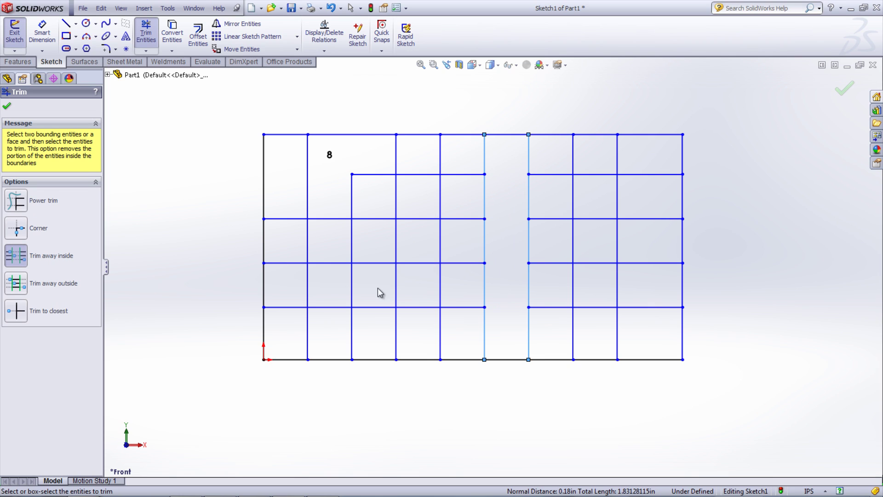
Trim away outside two vertical boundaries on three lower horizontal lines, keeping only the pieces between them
{"action": "left_click", "coordinate": [21, 285]}
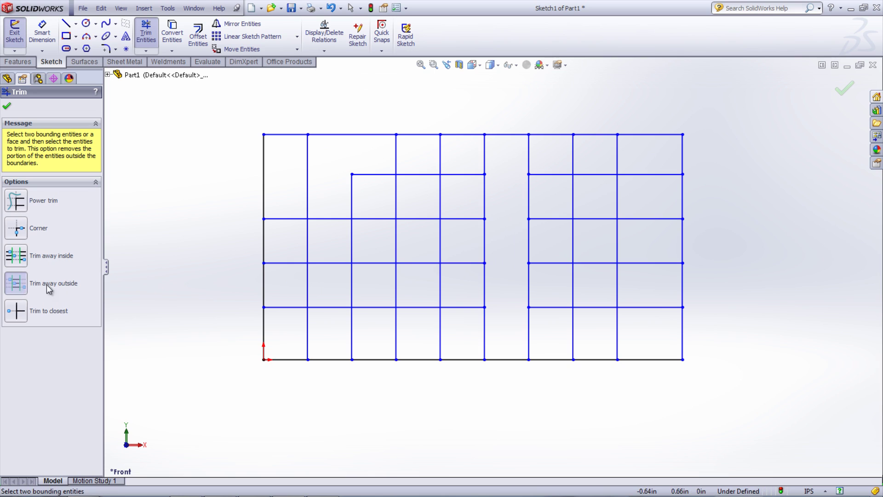
{"action": "left_click", "coordinate": [397, 260]}
{"action": "left_click", "coordinate": [440, 260]}
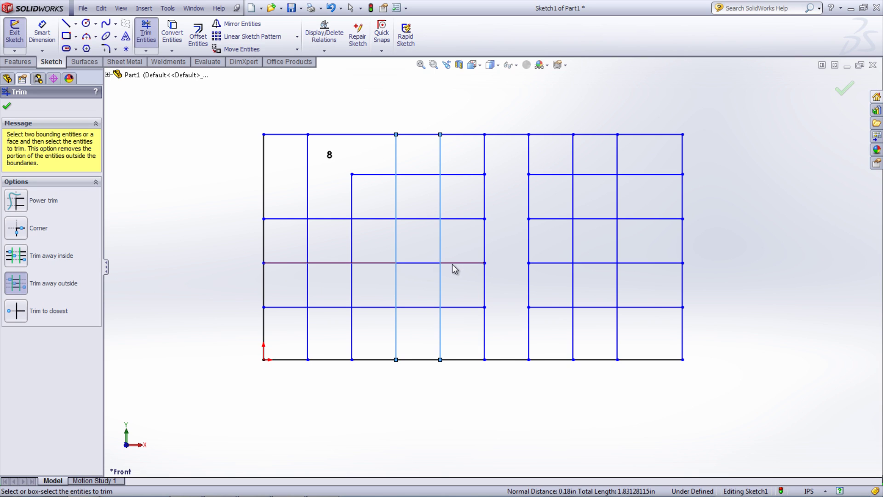
{"action": "left_click", "coordinate": [452, 264]}
{"action": "left_click", "coordinate": [463, 307]}
{"action": "left_click", "coordinate": [467, 224]}
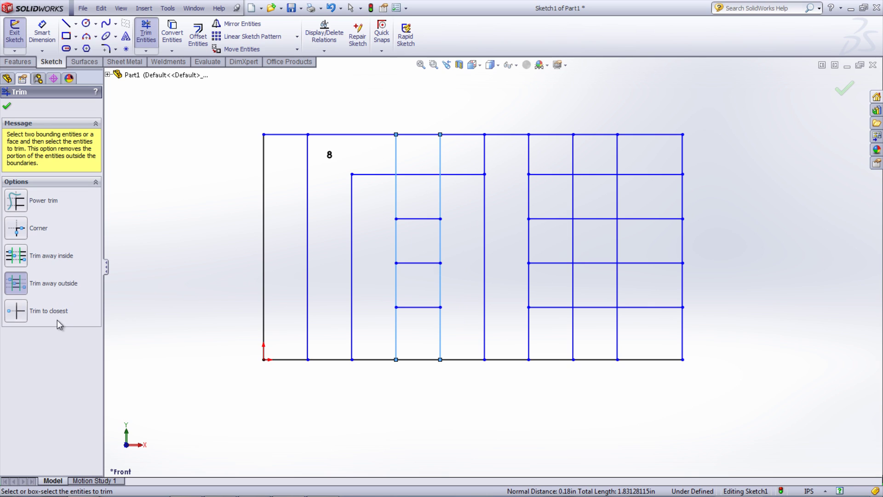
{"action": "left_click", "coordinate": [17, 315]}
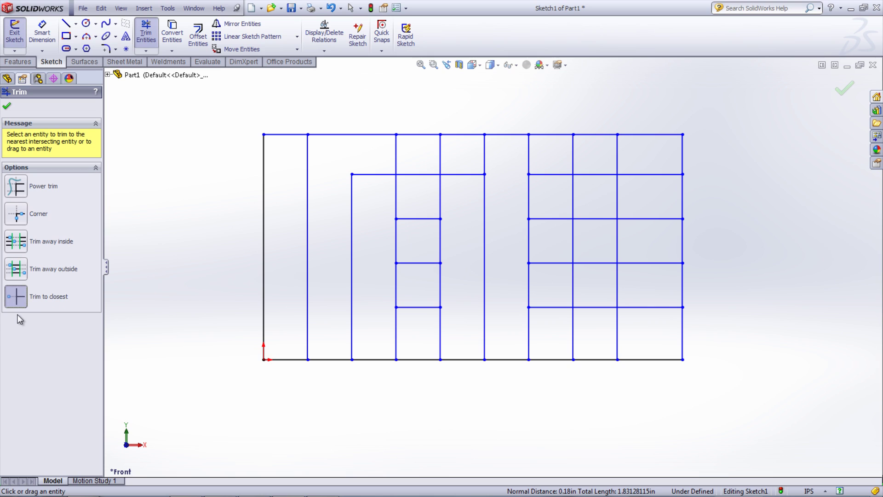
{"action": "left_click", "coordinate": [594, 309]}
{"action": "left_click", "coordinate": [575, 298]}
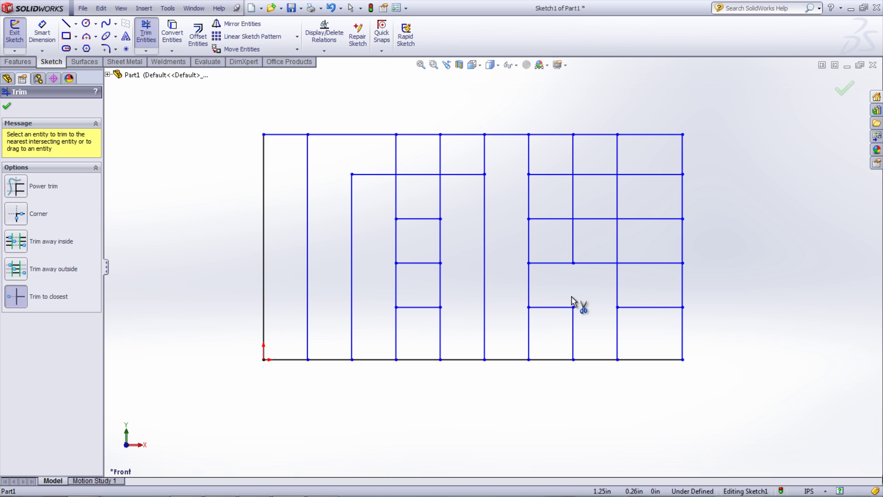
{"action": "left_click_drag", "start_coordinate": [582, 308], "coordinate": [622, 307]}
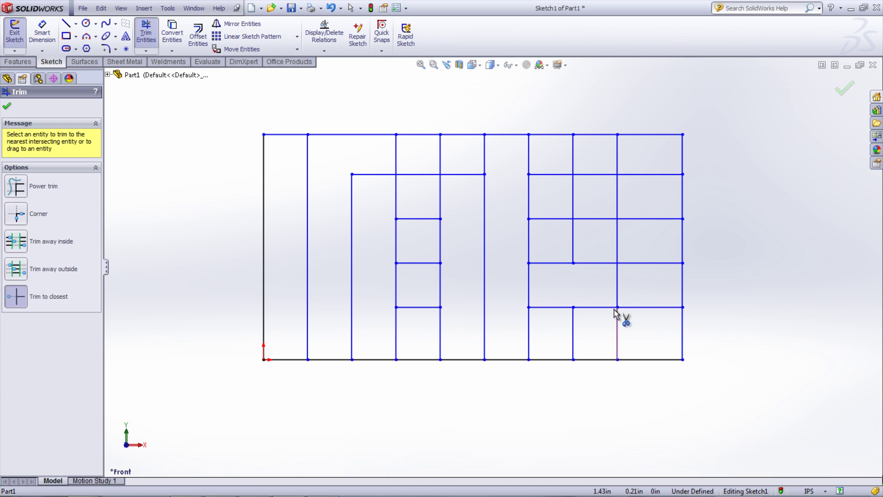
{"action": "left_click_drag", "start_coordinate": [577, 326], "coordinate": [586, 261]}
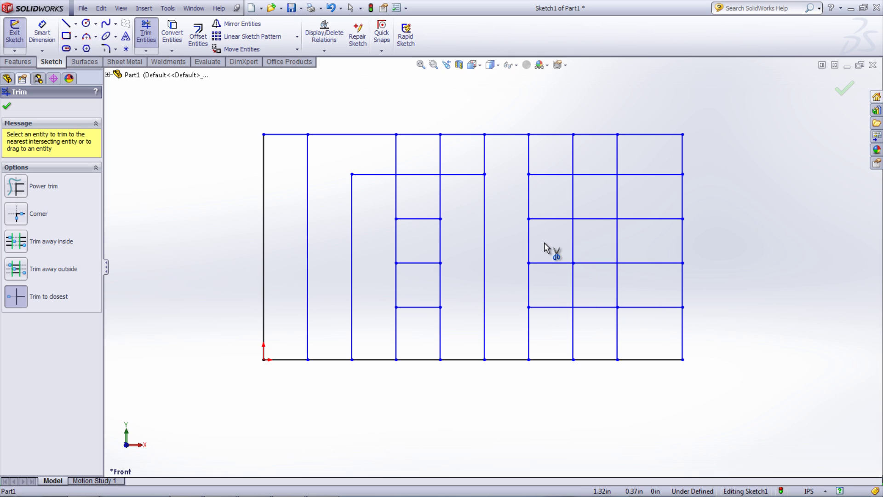